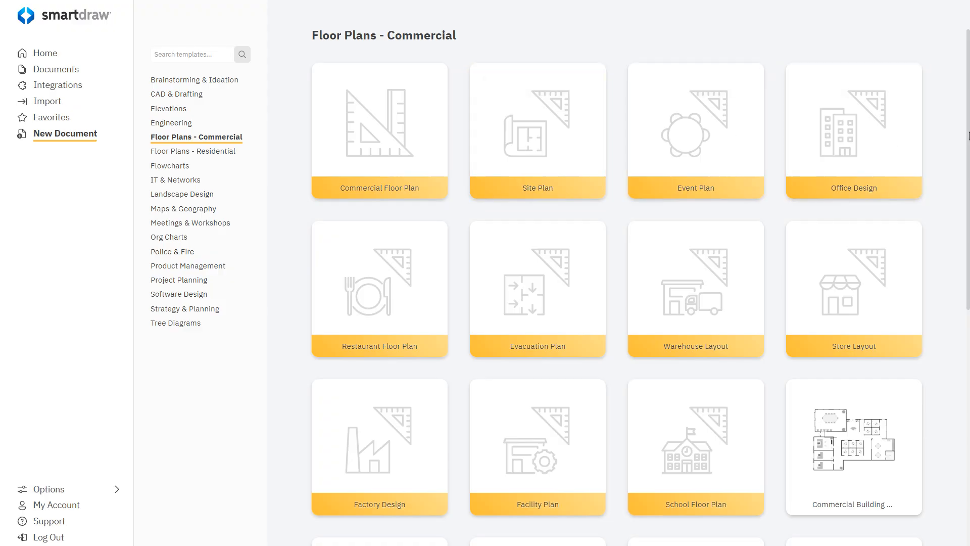
Open a blank Residential Floor Plan from the residential floor plan templates
{"action": "left_click_drag", "start_coordinate": [968, 137], "coordinate": [969, 399]}
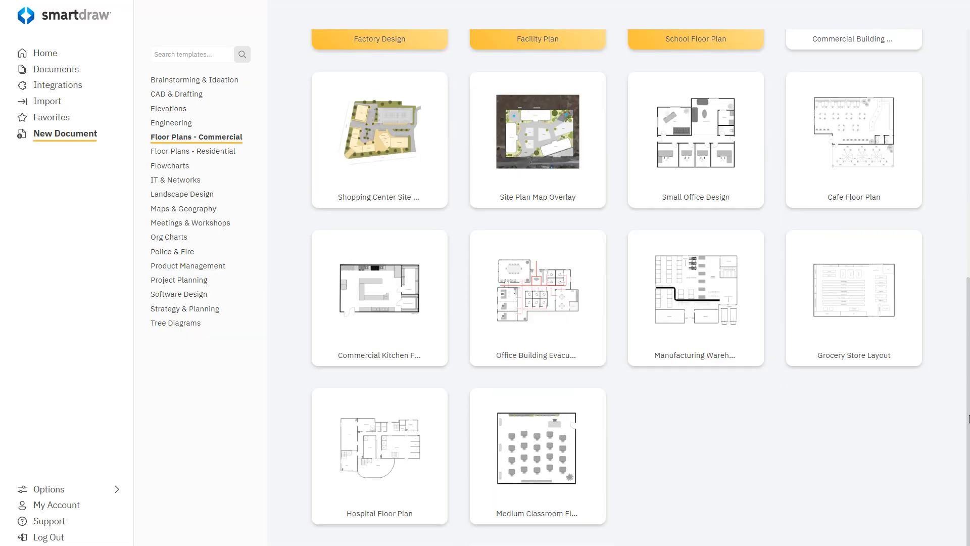
{"action": "left_click", "coordinate": [210, 152]}
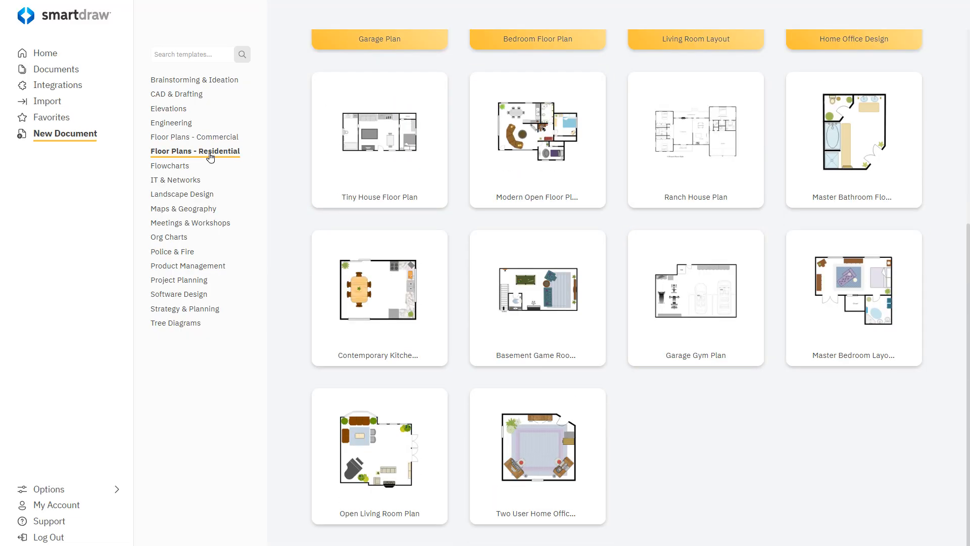
{"action": "left_click_drag", "start_coordinate": [967, 250], "coordinate": [967, 27]}
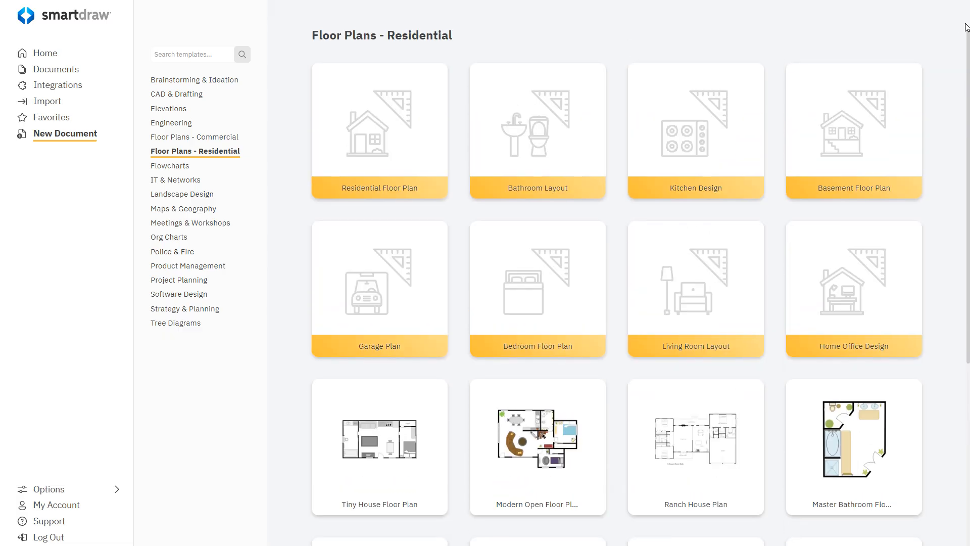
{"action": "mouse_move", "coordinate": [389, 107]}
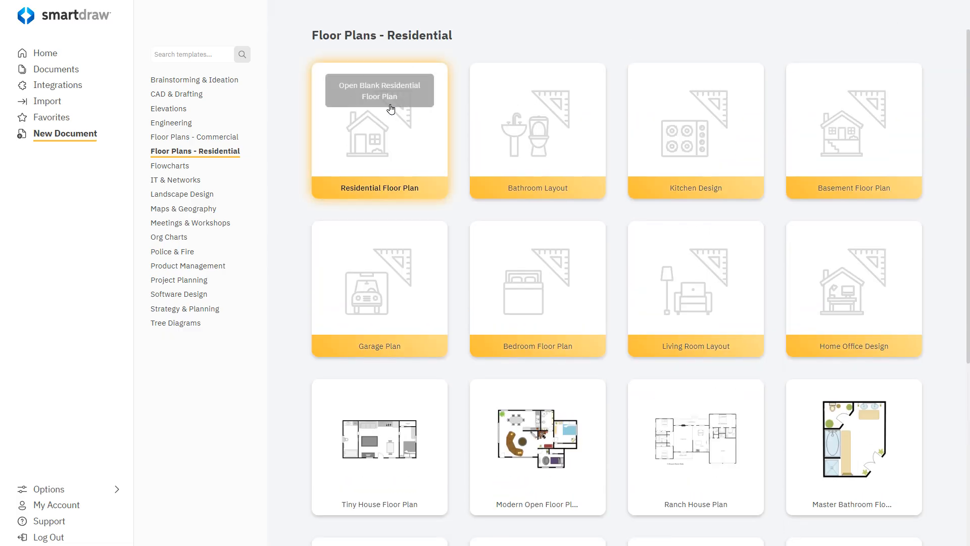
{"action": "left_click", "coordinate": [375, 132]}
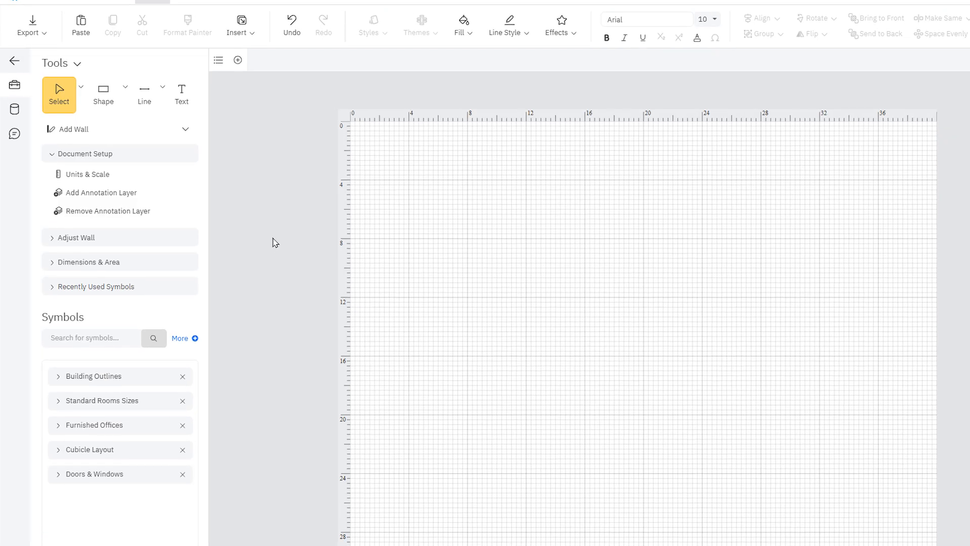
Draw a rectangular room of walls about 20'2" wide by 15'10" deep with the Add Wall tool
{"action": "left_click", "coordinate": [149, 131]}
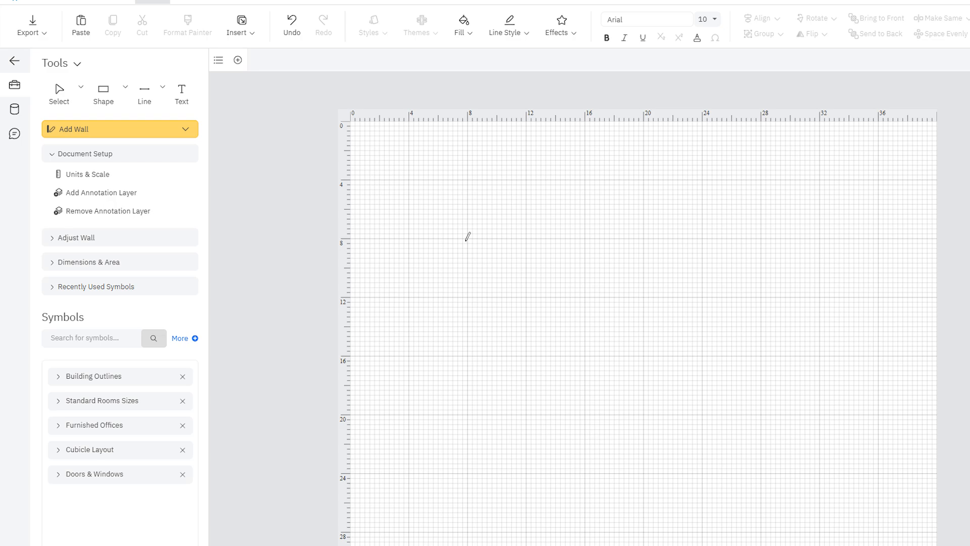
{"action": "mouse_move", "coordinate": [467, 240]}
{"action": "left_mouse_down"}
{"action": "mouse_move", "coordinate": [762, 241]}
{"action": "mouse_move", "coordinate": [757, 476]}
{"action": "mouse_move", "coordinate": [465, 473]}
{"action": "mouse_move", "coordinate": [466, 243]}
{"action": "left_mouse_up"}
{"action": "left_click", "coordinate": [121, 129]}
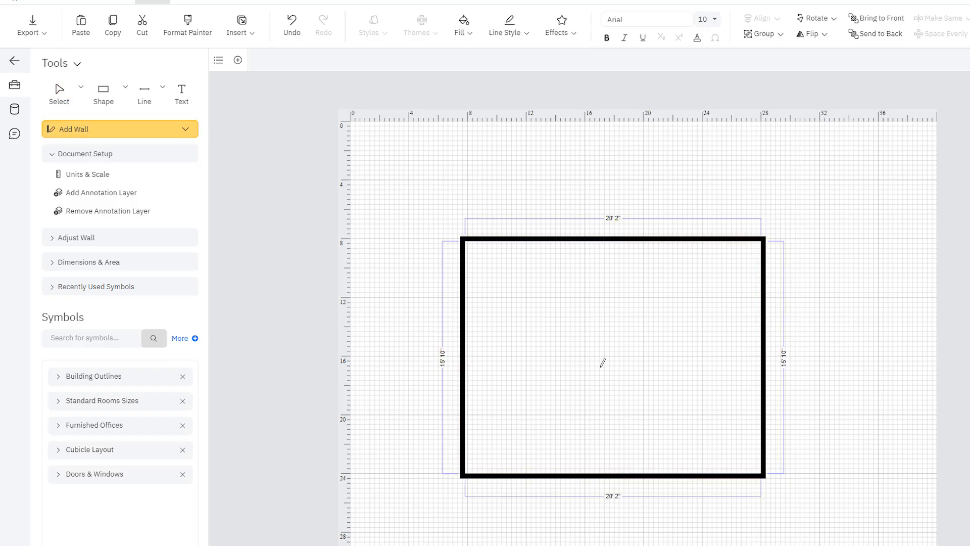
Draw an interior wall about 8' long down from the top wall, then return to the Select tool
{"action": "left_click_drag", "start_coordinate": [584, 358], "coordinate": [583, 251]}
{"action": "left_click", "coordinate": [60, 101]}
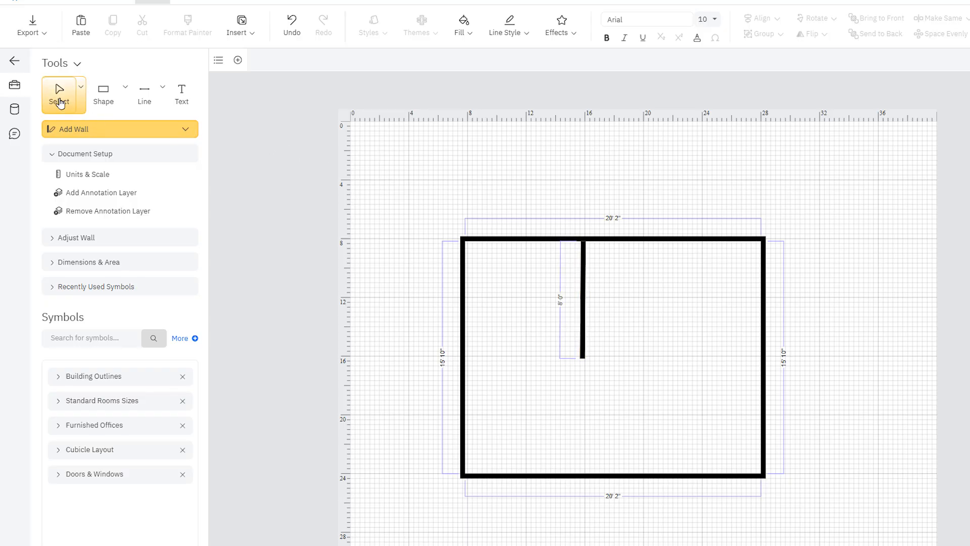
{"action": "left_click", "coordinate": [59, 101]}
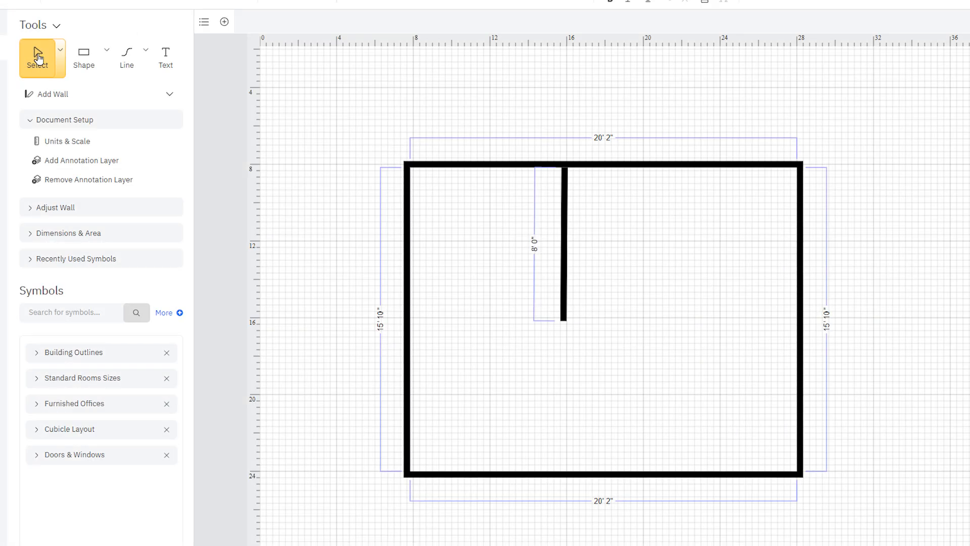
Select the room and stretch its walls to about 27'2" wide and 17'10" deep
{"action": "left_click", "coordinate": [496, 164]}
{"action": "left_click_drag", "start_coordinate": [793, 317], "coordinate": [926, 318]}
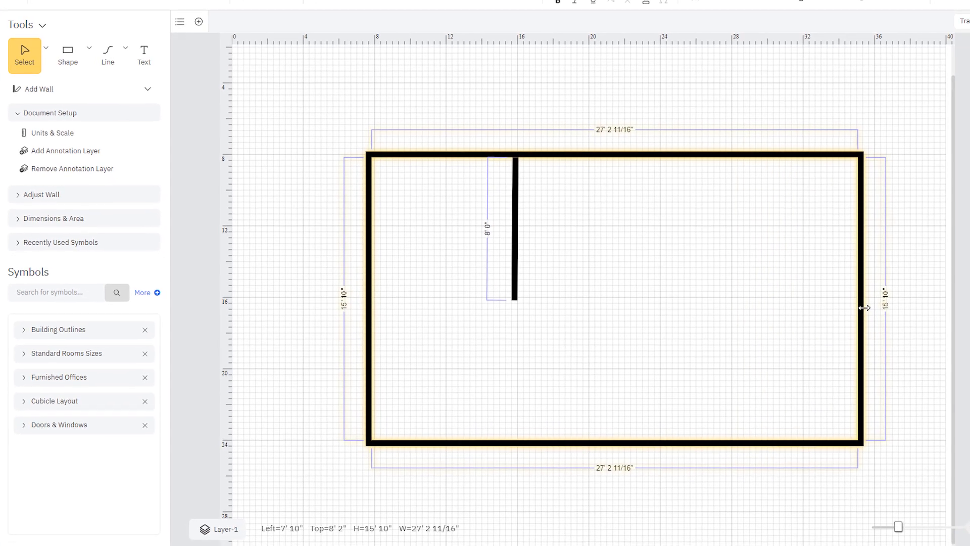
{"action": "left_click_drag", "start_coordinate": [613, 438], "coordinate": [617, 472]}
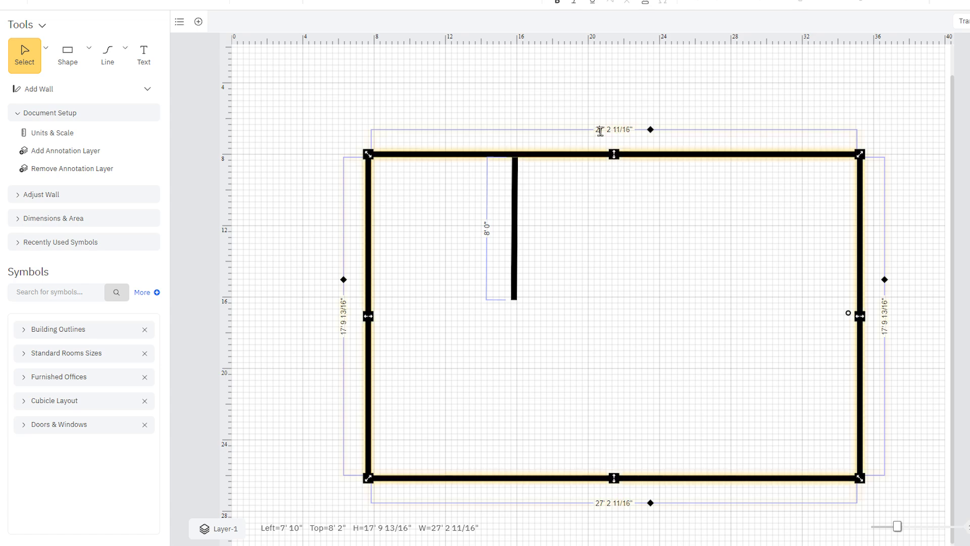
Set the room's width dimension to 35'
{"action": "left_click_drag", "start_coordinate": [595, 131], "coordinate": [639, 133]}
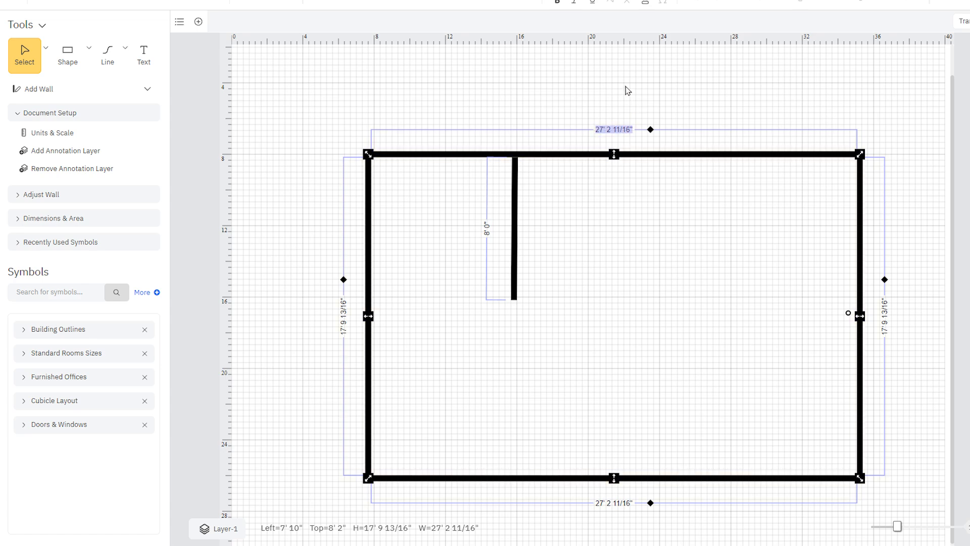
{"action": "type", "text": "35"}
{"action": "key", "text": "Return"}
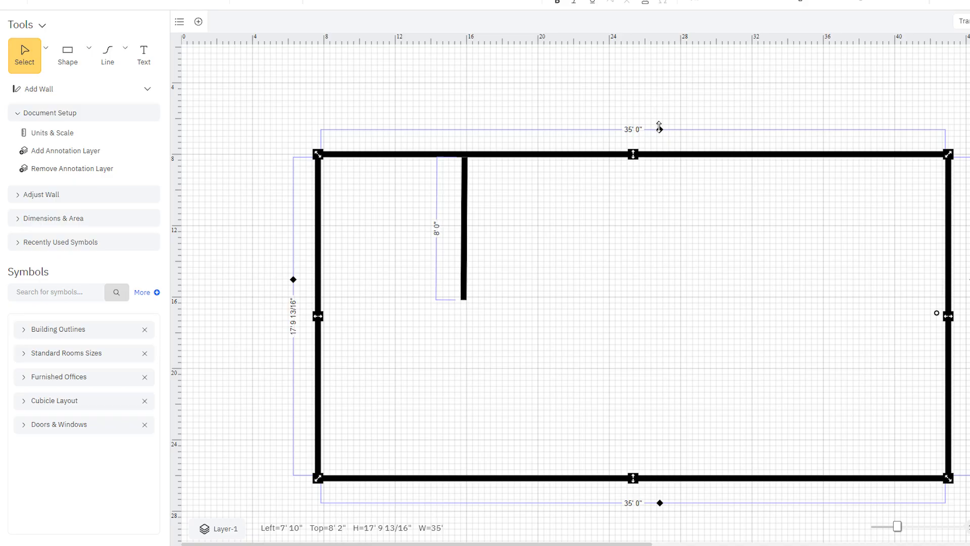
{"action": "mouse_move", "coordinate": [659, 128]}
{"action": "left_mouse_down"}
{"action": "mouse_move", "coordinate": [662, 256]}
{"action": "mouse_move", "coordinate": [658, 112]}
{"action": "left_mouse_up"}
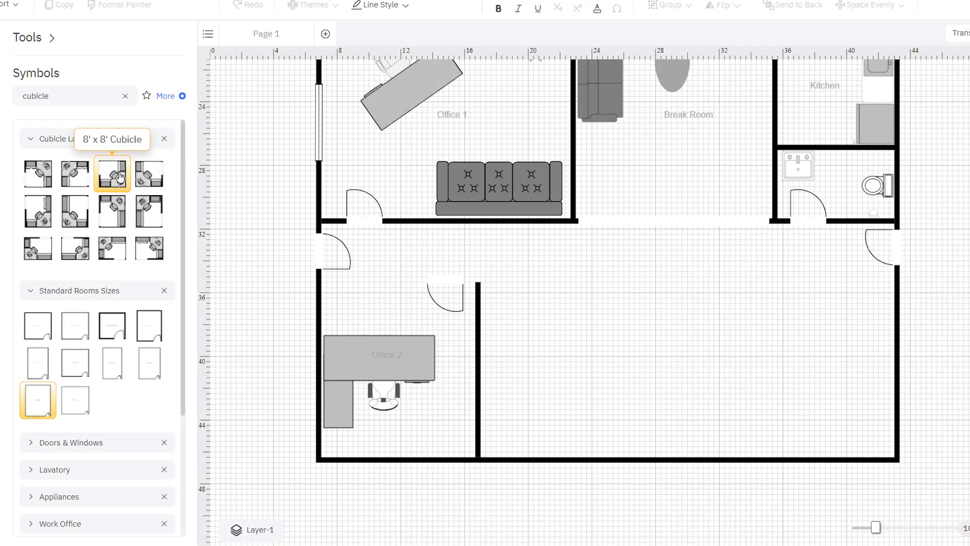
Place an 8' x 8' Cubicle in the lower right corner of the open office area
{"action": "left_click_drag", "start_coordinate": [119, 176], "coordinate": [826, 400]}
{"action": "left_click", "coordinate": [645, 393]}
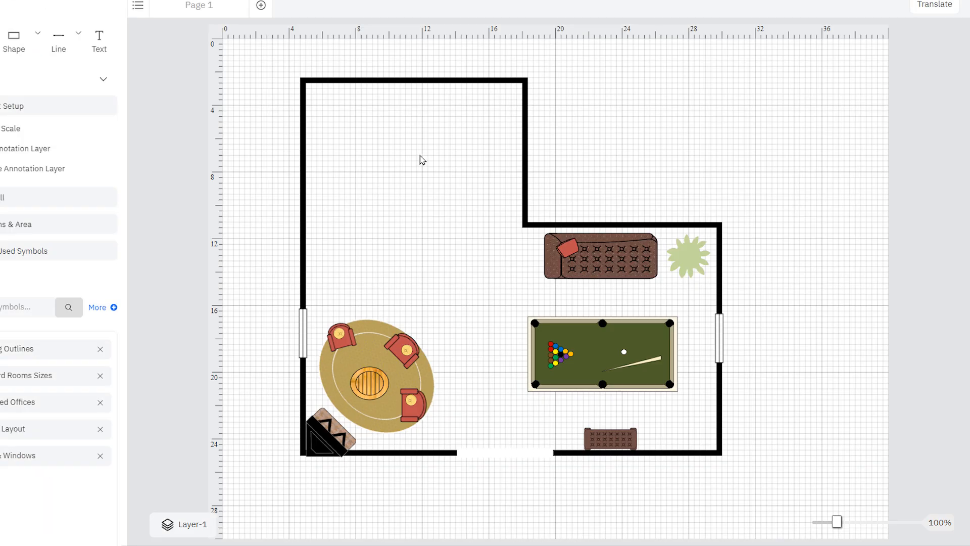
Drag the top wall of the game room plan downward
{"action": "left_click", "coordinate": [415, 80]}
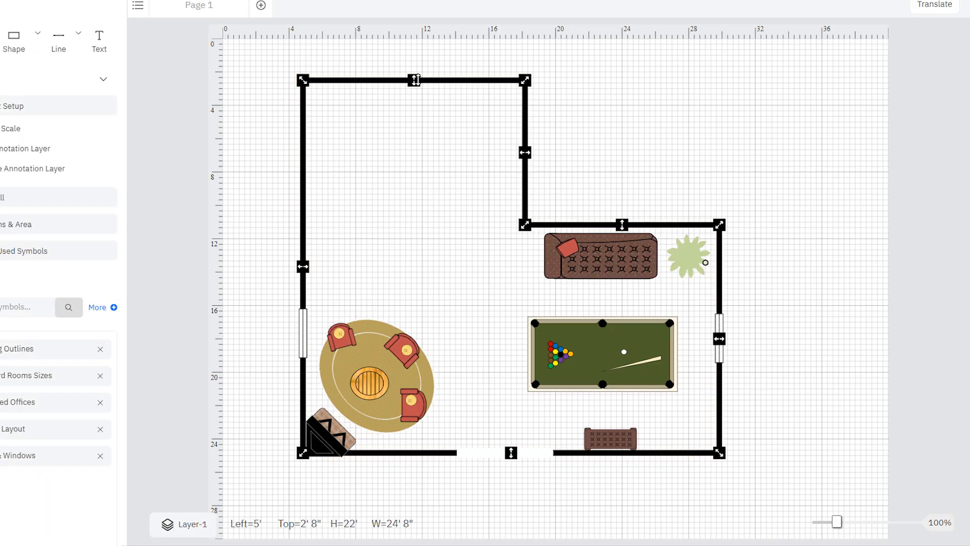
{"action": "left_click_drag", "start_coordinate": [408, 78], "coordinate": [431, 219]}
{"action": "left_click", "coordinate": [407, 141]}
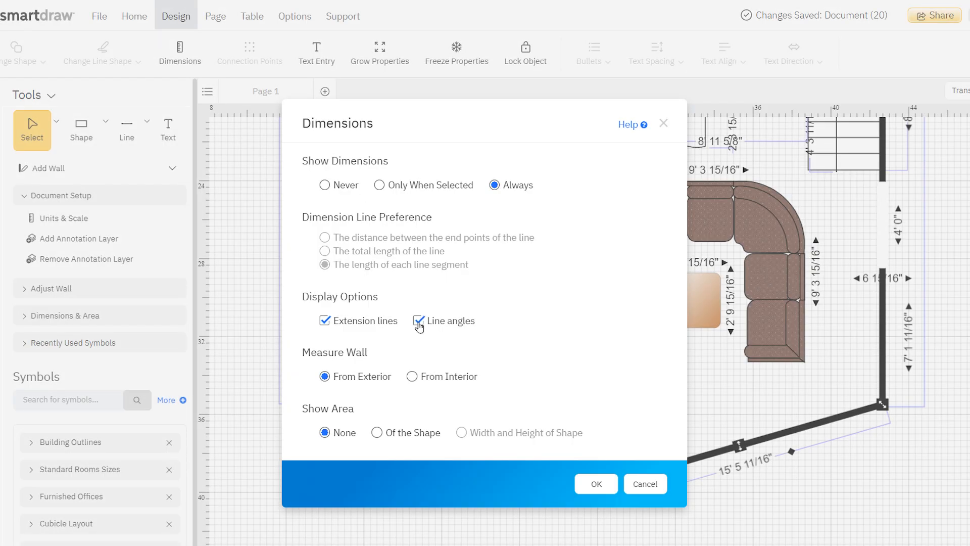
Apply the dimension options with line angles shown, and set the angle between the two angled walls to 16°
{"action": "left_click", "coordinate": [596, 484]}
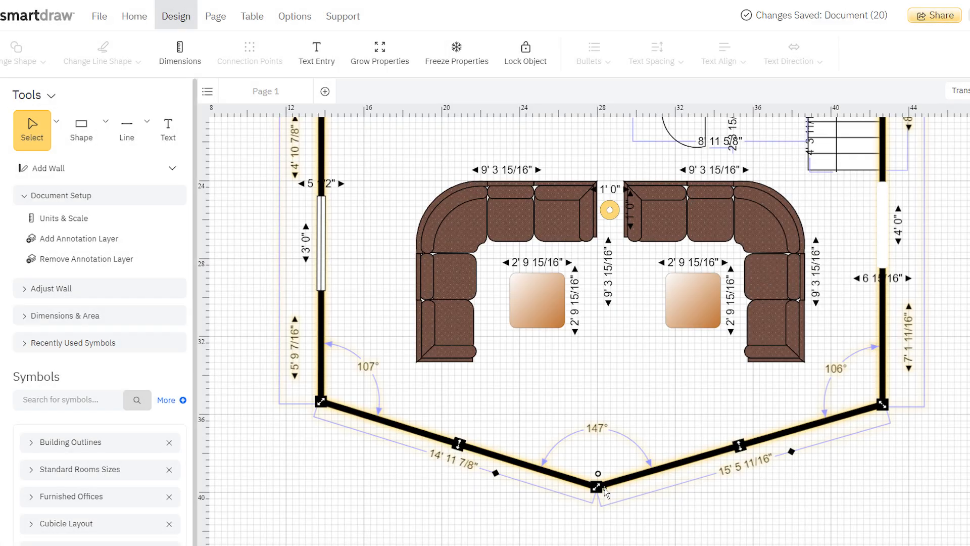
{"action": "left_click", "coordinate": [588, 431]}
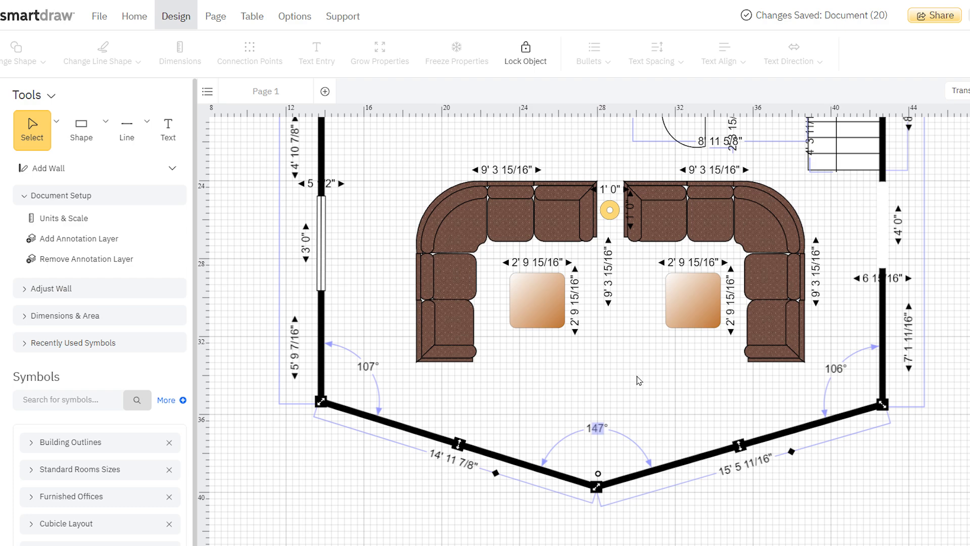
{"action": "type", "text": "160"}
{"action": "key", "text": "Return"}
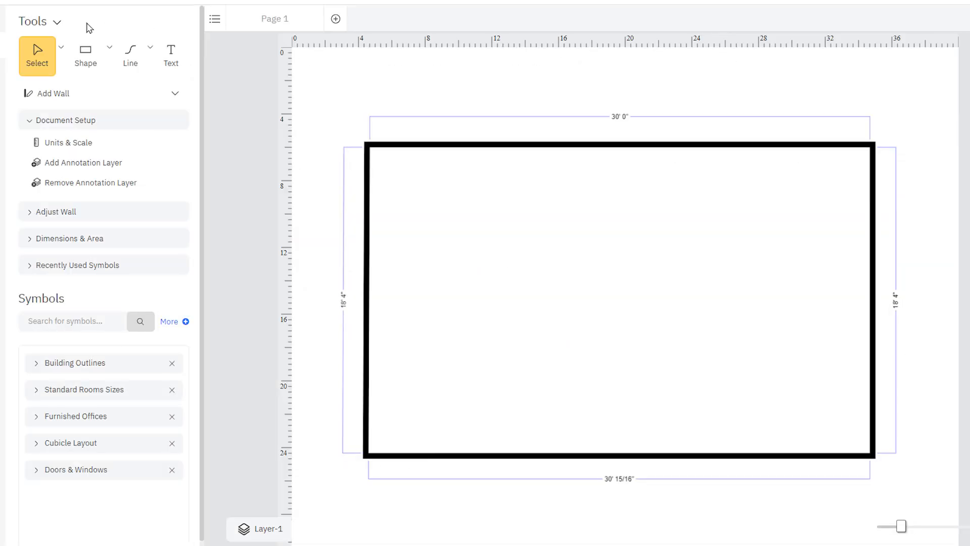
Place a Door (28") from the Doors & Windows symbols on the room's left wall
{"action": "left_click", "coordinate": [54, 24]}
{"action": "left_click", "coordinate": [35, 125]}
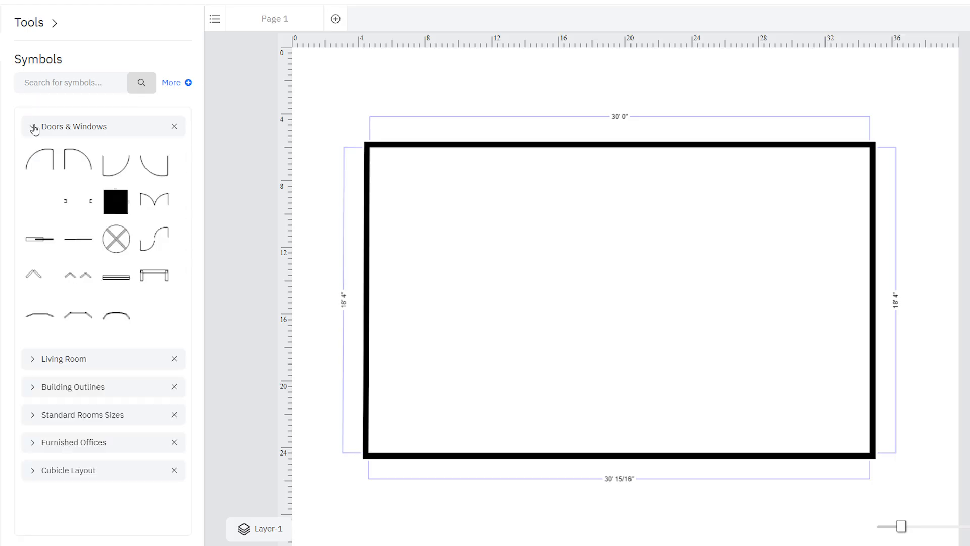
{"action": "left_click", "coordinate": [39, 162]}
{"action": "left_click", "coordinate": [359, 288]}
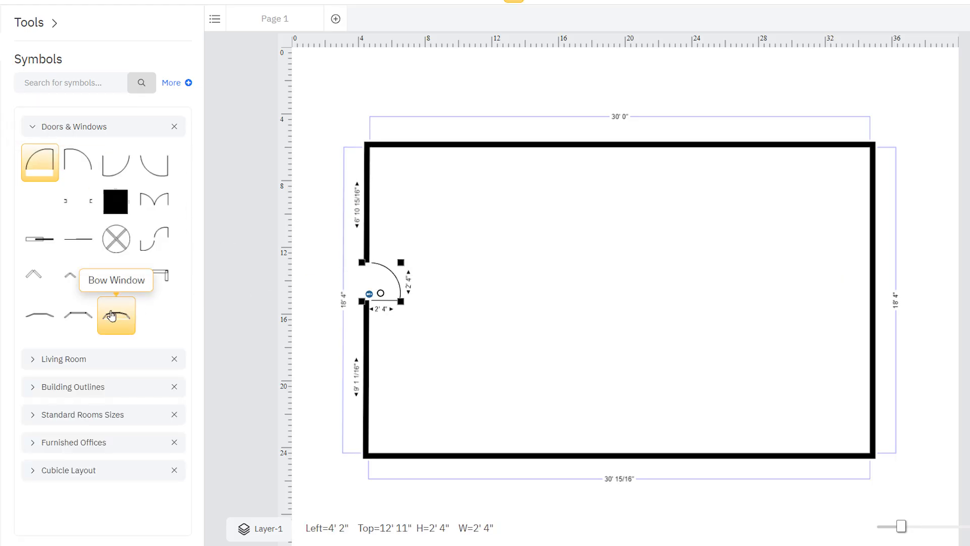
Add a bay window on the bottom wall and shorten its width
{"action": "left_click", "coordinate": [78, 314]}
{"action": "left_click", "coordinate": [550, 441]}
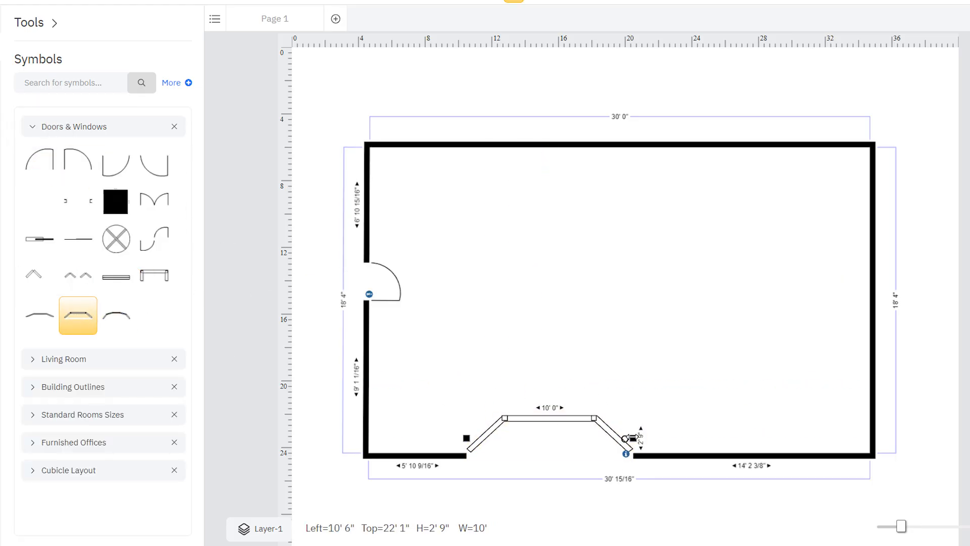
{"action": "left_click_drag", "start_coordinate": [633, 439], "coordinate": [585, 441]}
Enlarge the door on the left wall
{"action": "left_click", "coordinate": [362, 283]}
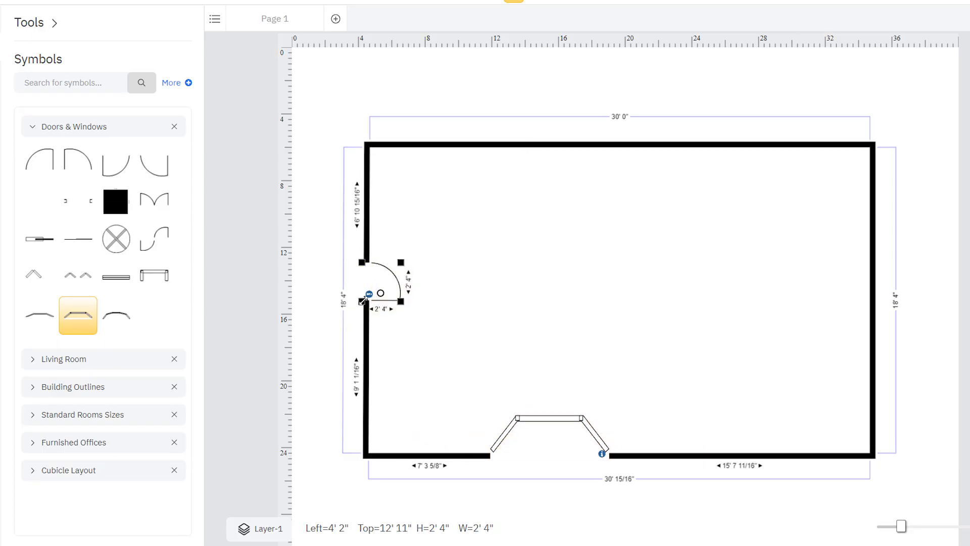
{"action": "left_click_drag", "start_coordinate": [361, 301], "coordinate": [329, 345]}
{"action": "left_click", "coordinate": [313, 343]}
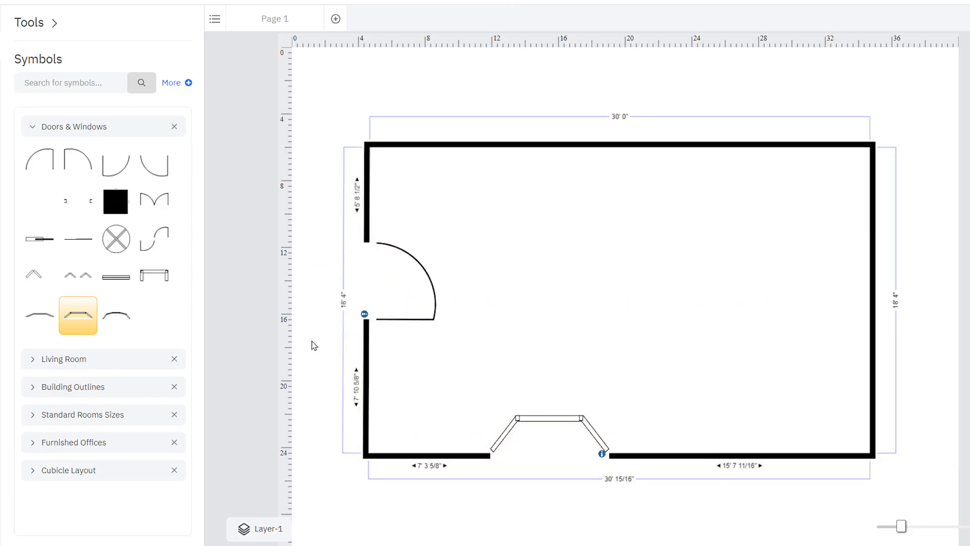
Add a 2' square table near the top wall and a sofa near the right wall from the Living Room symbols
{"action": "left_click", "coordinate": [33, 359]}
{"action": "scroll", "coordinate": [40, 397], "scroll_direction": "down", "scroll_amount": 8}
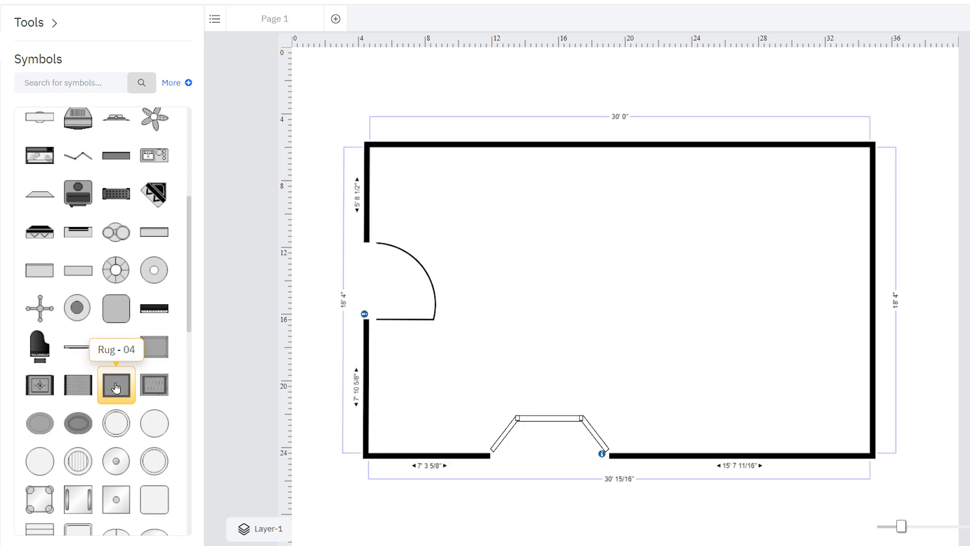
{"action": "left_click", "coordinate": [40, 356]}
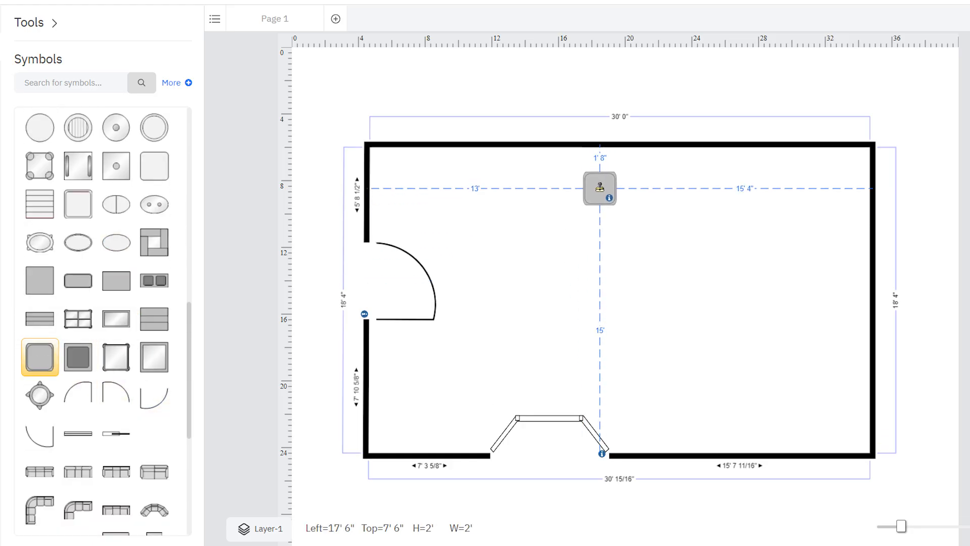
{"action": "left_click", "coordinate": [599, 187]}
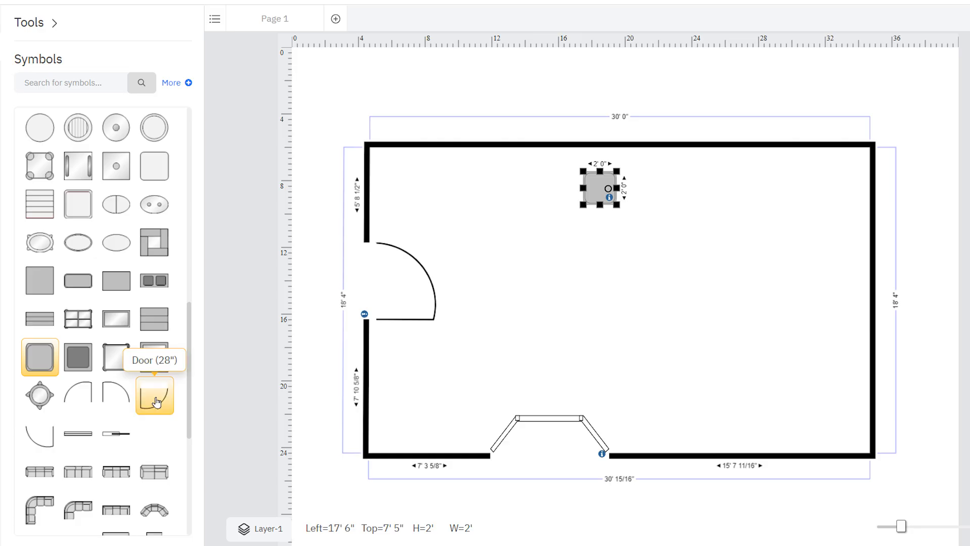
{"action": "left_click", "coordinate": [155, 472]}
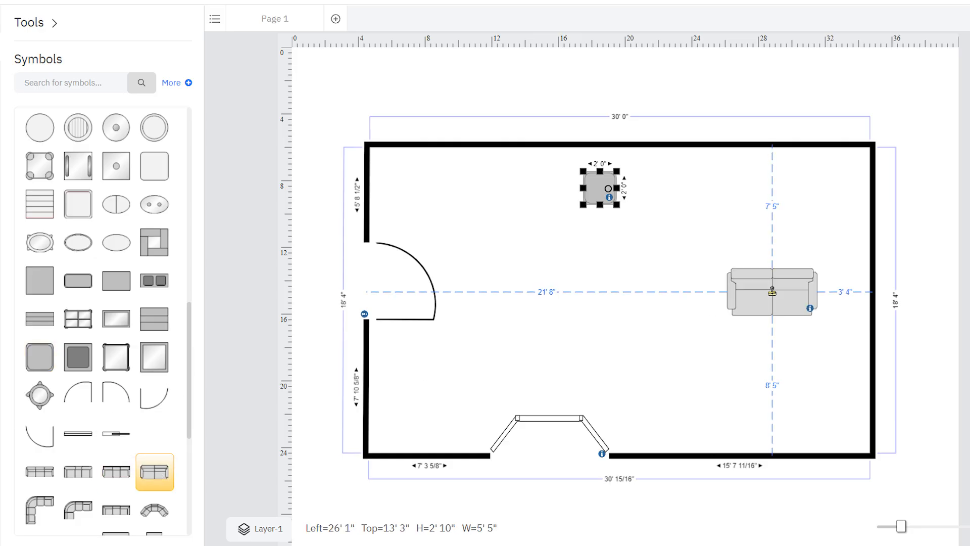
{"action": "left_click", "coordinate": [786, 290]}
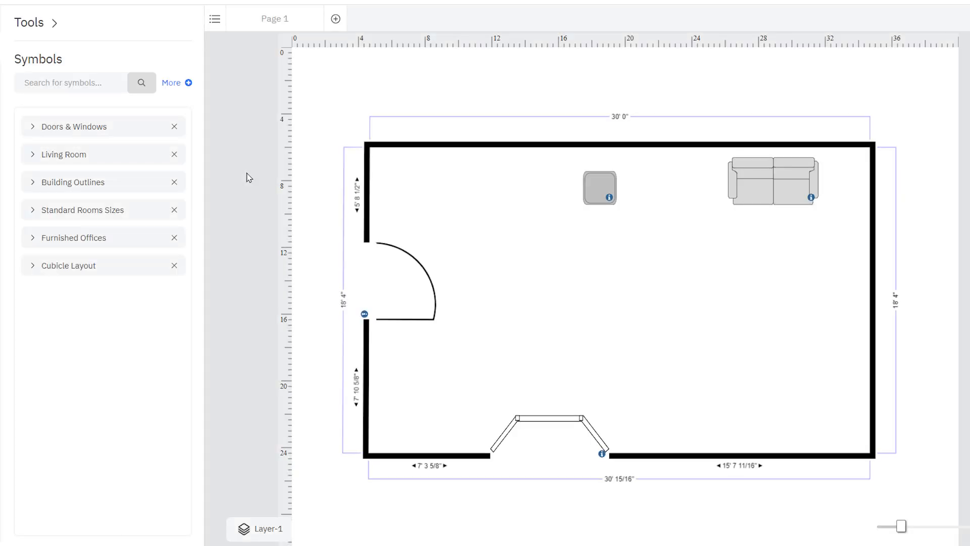
Search the symbols for rugs and add the Rugs library to the symbol panel
{"action": "left_click", "coordinate": [109, 82]}
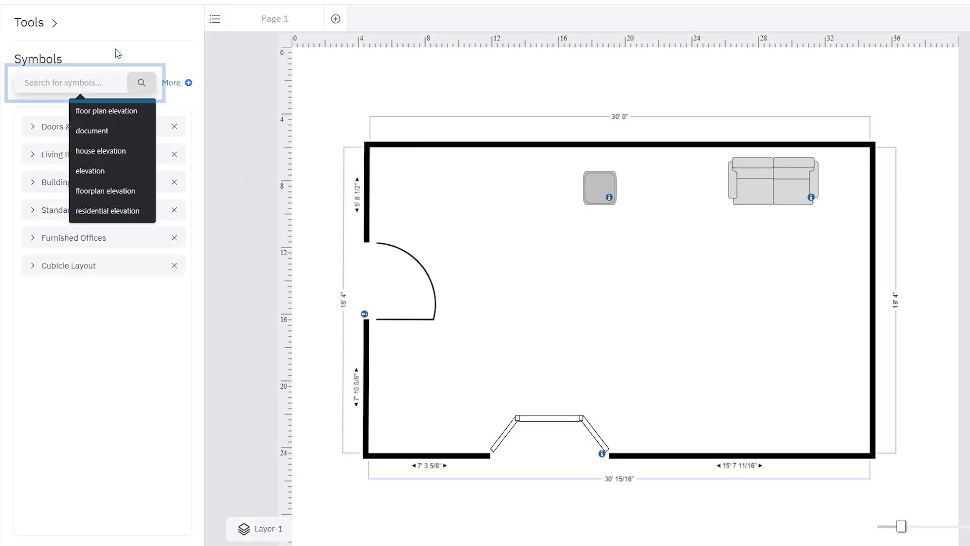
{"action": "type", "text": "rug"}
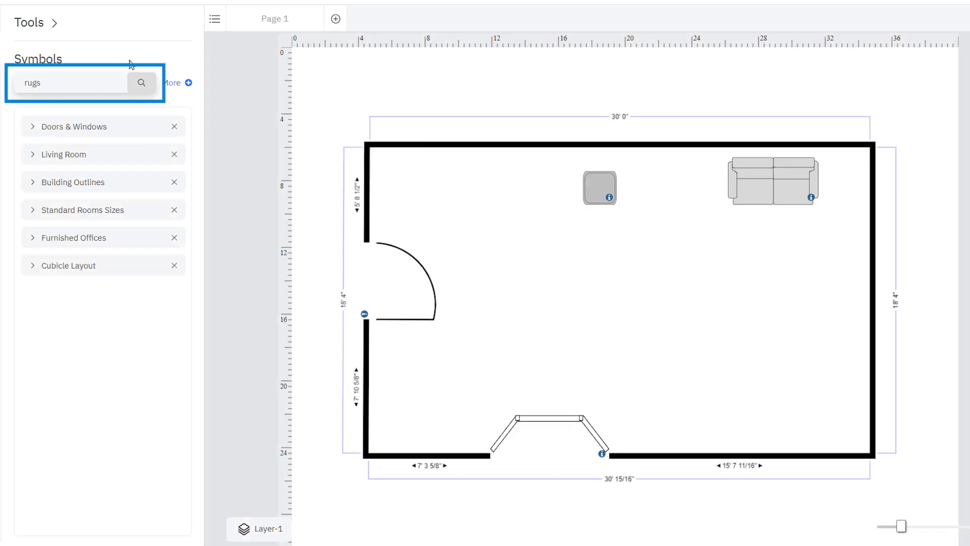
{"action": "type", "text": "s"}
{"action": "left_click", "coordinate": [141, 84]}
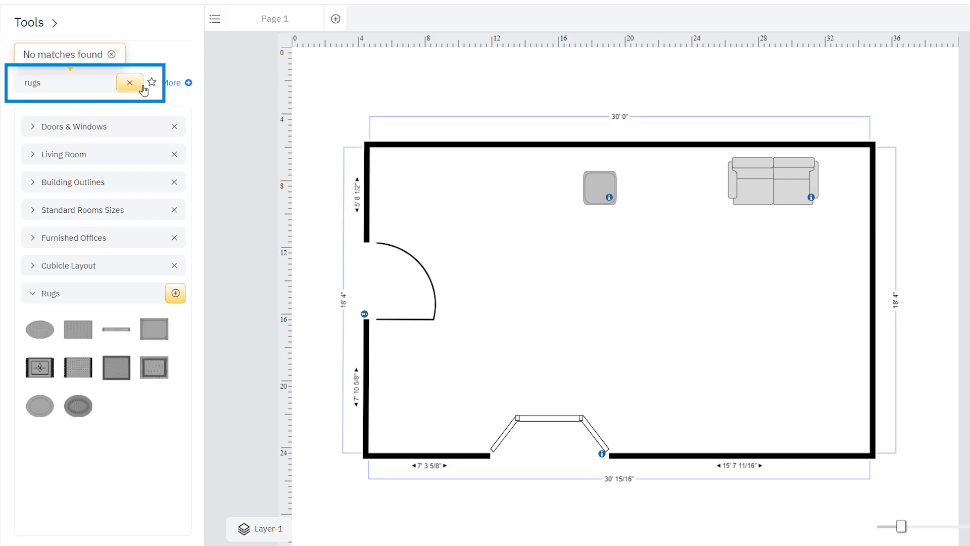
{"action": "left_click", "coordinate": [176, 294]}
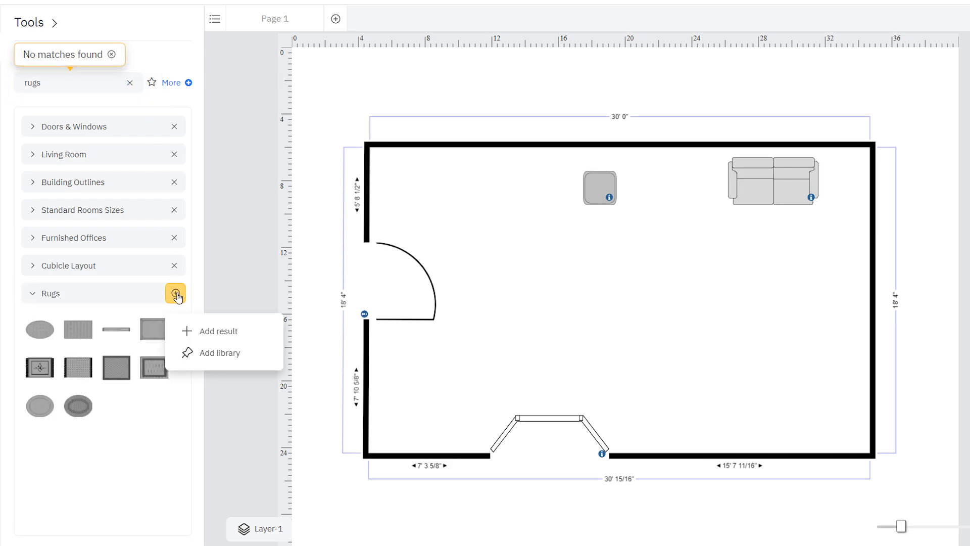
{"action": "left_click", "coordinate": [227, 354]}
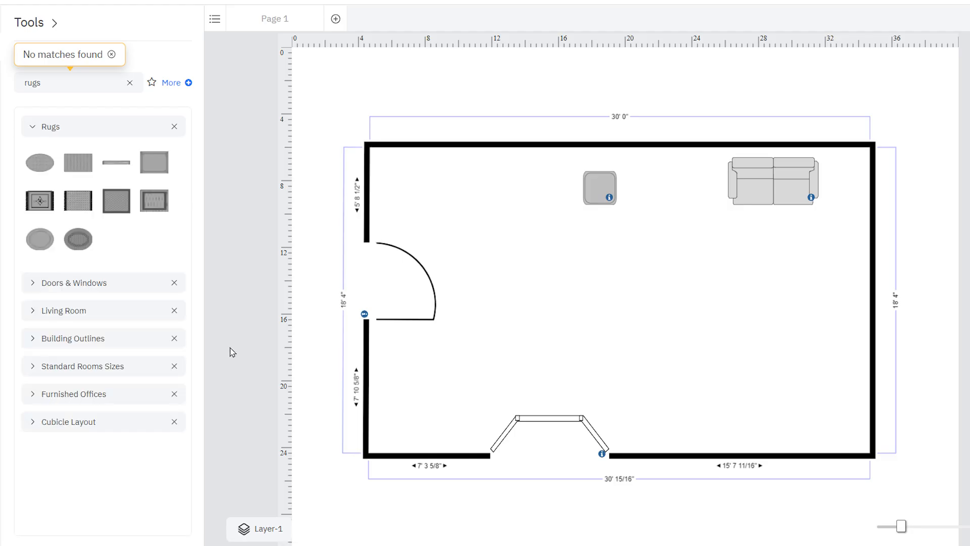
Place a rectangular rug in the middle of the room, sized about 8'6" by 5'2"
{"action": "left_click_drag", "start_coordinate": [116, 200], "coordinate": [616, 308]}
{"action": "left_click_drag", "start_coordinate": [699, 236], "coordinate": [673, 288]}
{"action": "left_click_drag", "start_coordinate": [667, 331], "coordinate": [630, 302]}
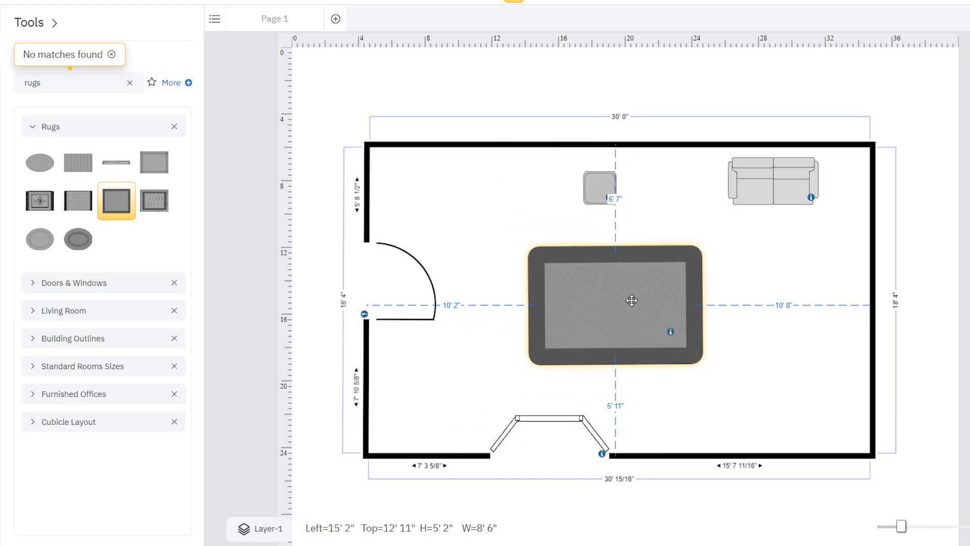
{"action": "left_click", "coordinate": [789, 198]}
{"action": "left_click_drag", "start_coordinate": [810, 182], "coordinate": [774, 220]}
{"action": "left_click_drag", "start_coordinate": [778, 192], "coordinate": [833, 219]}
{"action": "left_click_drag", "start_coordinate": [716, 146], "coordinate": [683, 117]}
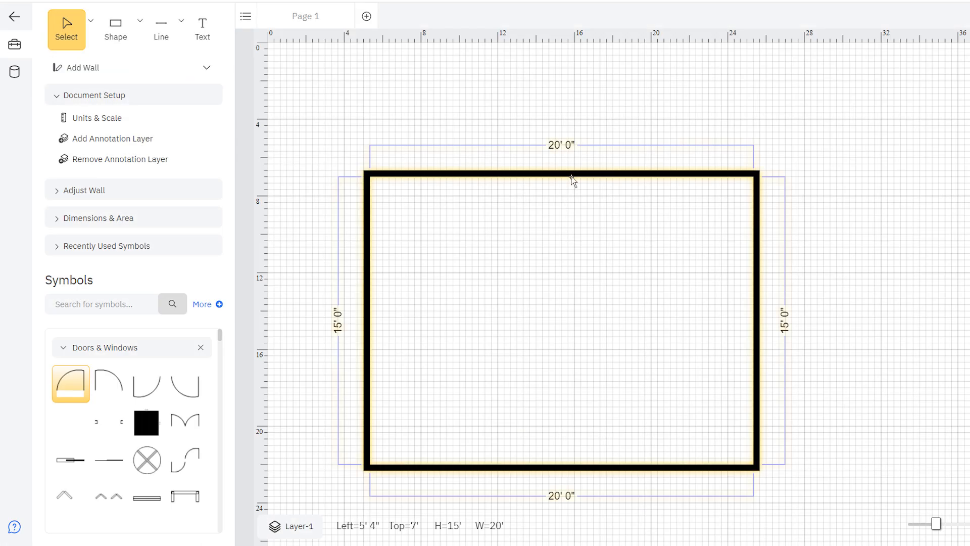
Set the room's wall thickness to the Exterior Wall 6" format
{"action": "right_click", "coordinate": [571, 177]}
{"action": "left_click", "coordinate": [633, 269]}
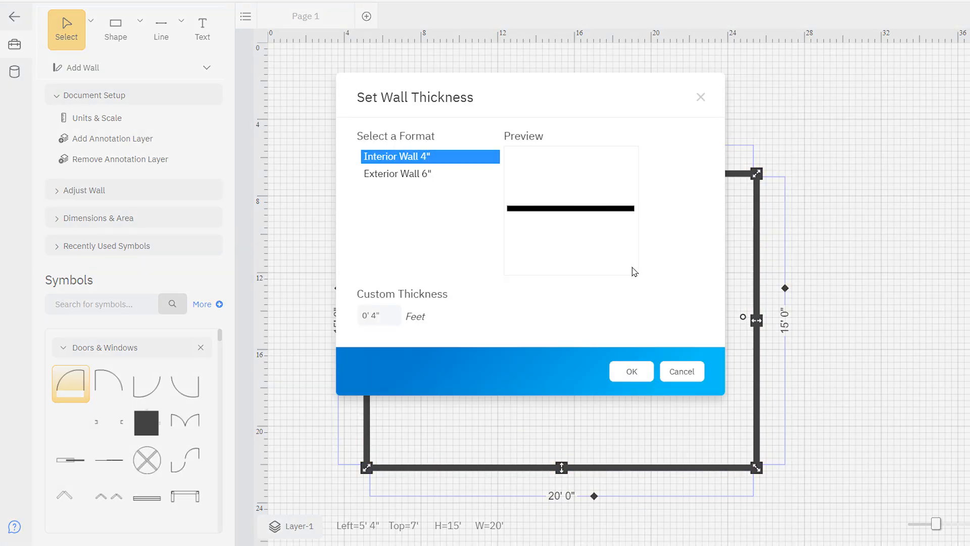
{"action": "left_click", "coordinate": [448, 178]}
{"action": "left_click", "coordinate": [627, 371]}
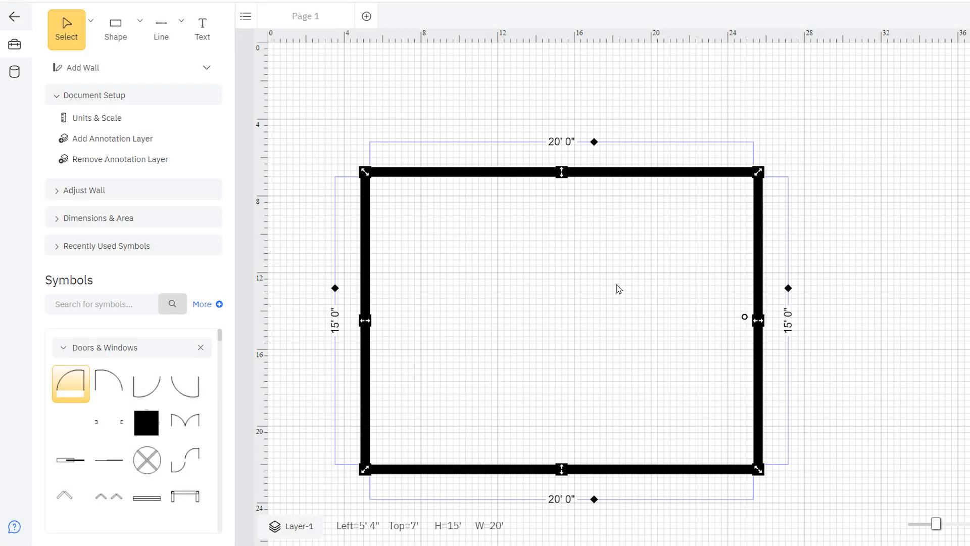
Curve the top wall of the room into an arc
{"action": "right_click", "coordinate": [613, 177]}
{"action": "mouse_move", "coordinate": [695, 290]}
{"action": "left_click", "coordinate": [760, 326]}
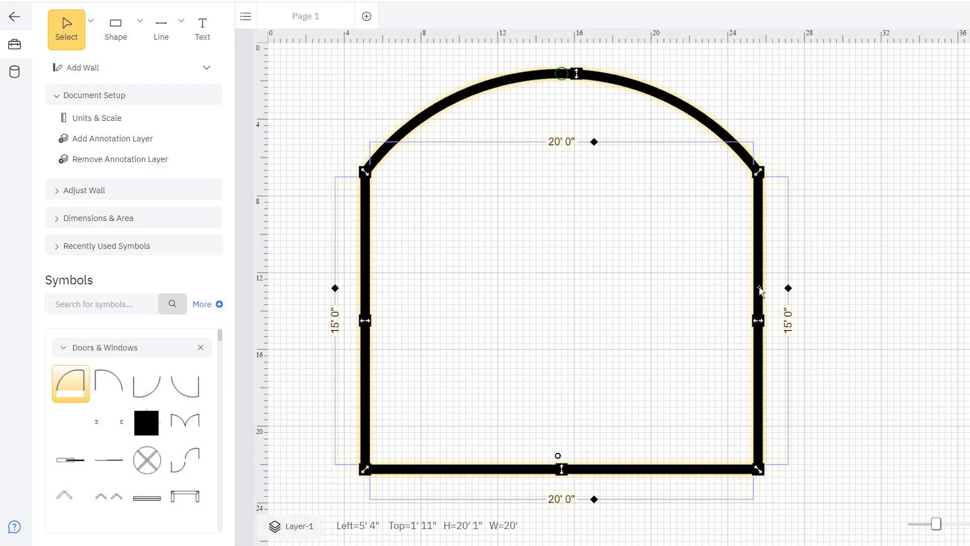
Add an inward 4' jog partway down the right wall
{"action": "right_click", "coordinate": [759, 290]}
{"action": "left_click", "coordinate": [814, 160]}
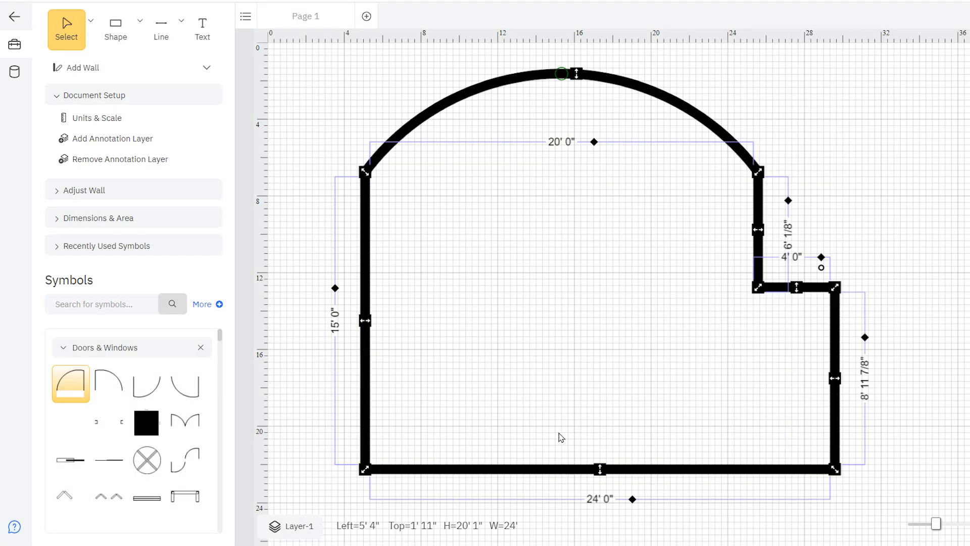
Detach the bottom wall from the room and move it down below the other walls
{"action": "right_click", "coordinate": [548, 470]}
{"action": "left_click", "coordinate": [607, 364]}
{"action": "left_click_drag", "start_coordinate": [587, 479], "coordinate": [584, 501]}
{"action": "left_click", "coordinate": [537, 356]}
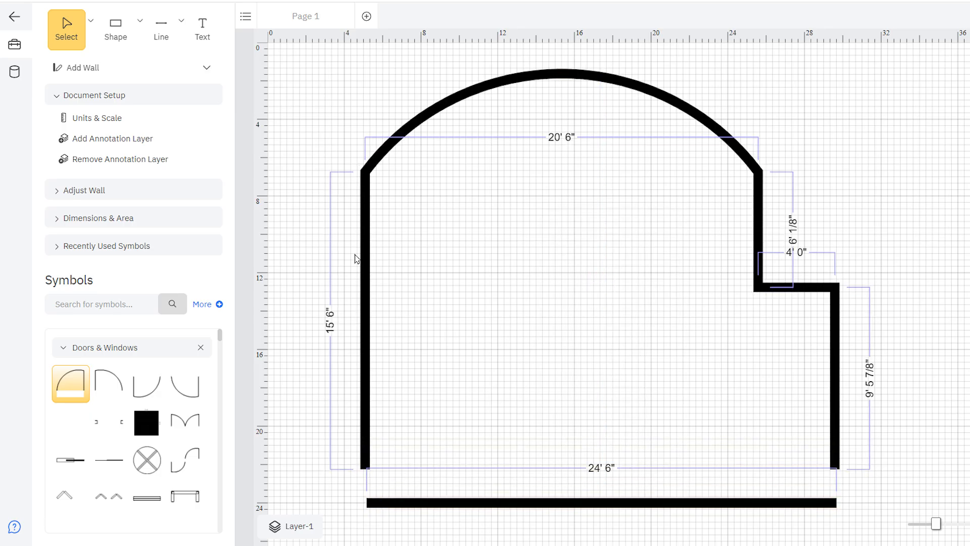
Set a custom drawing scale where one cm on screen equals 30 cm
{"action": "left_click", "coordinate": [55, 190]}
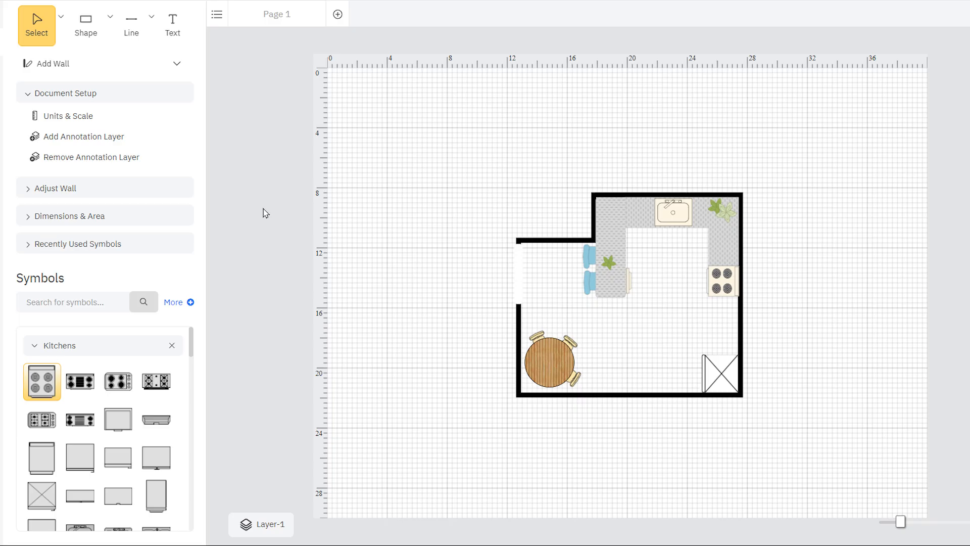
{"action": "left_click", "coordinate": [165, 117]}
{"action": "mouse_move", "coordinate": [148, 157]}
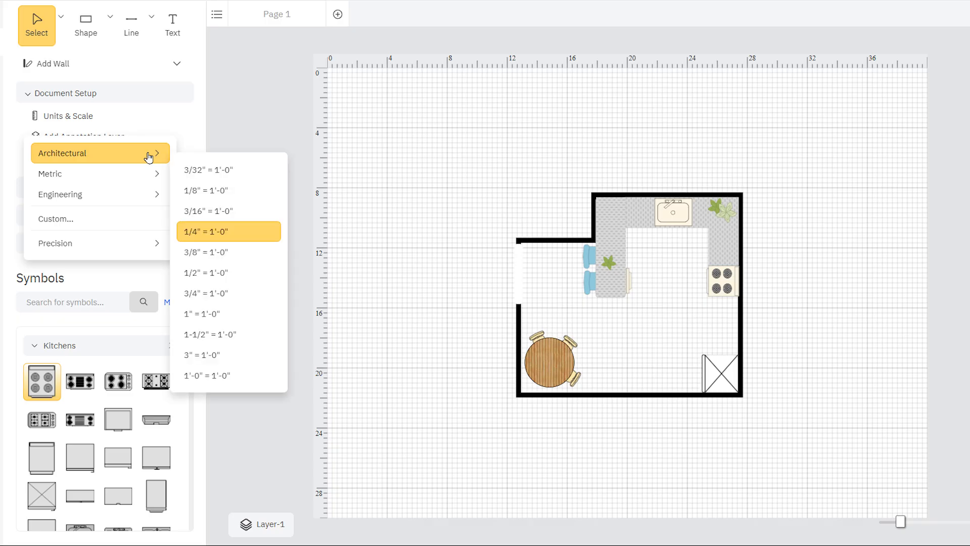
{"action": "mouse_move", "coordinate": [145, 177]}
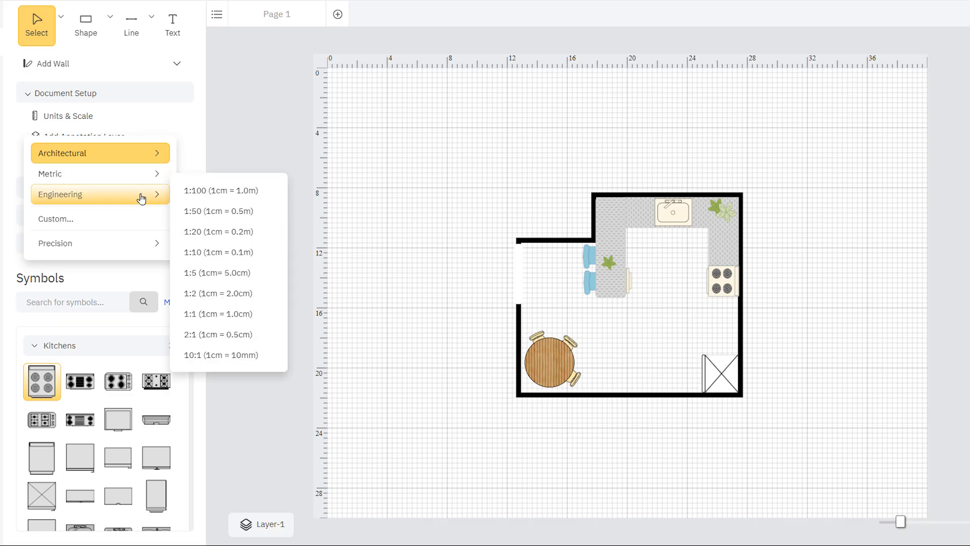
{"action": "mouse_move", "coordinate": [142, 199]}
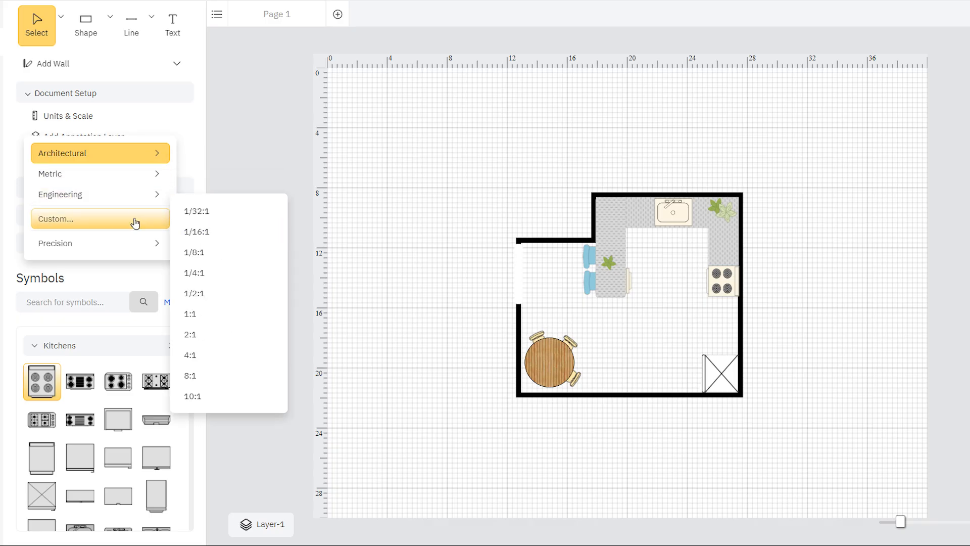
{"action": "left_click", "coordinate": [135, 218]}
{"action": "left_click", "coordinate": [370, 206]}
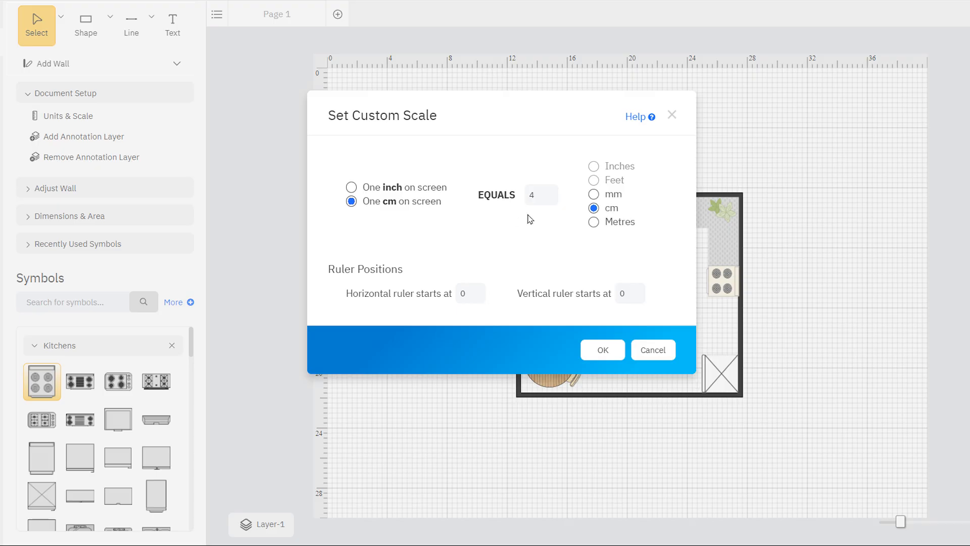
{"action": "double_click", "coordinate": [530, 195]}
{"action": "type", "text": "10"}
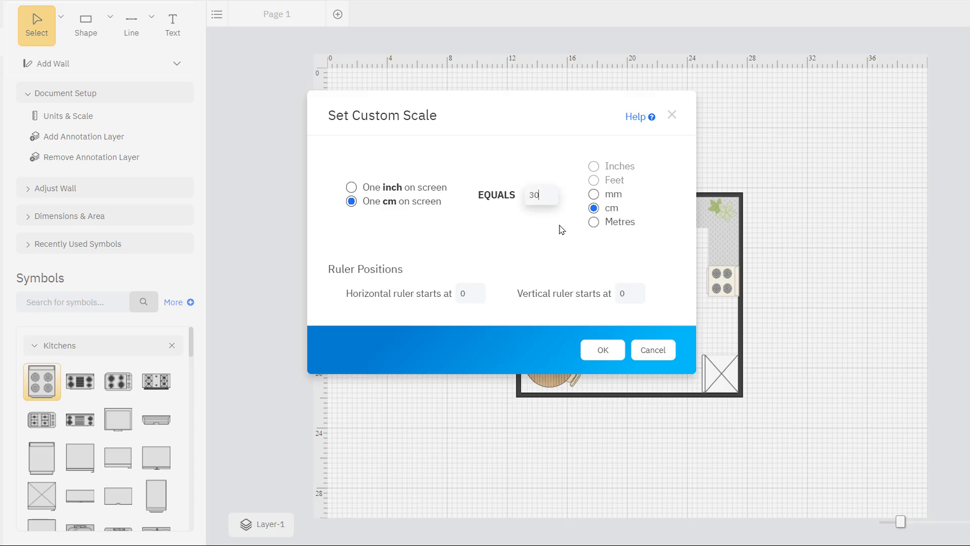
{"action": "left_click", "coordinate": [604, 349]}
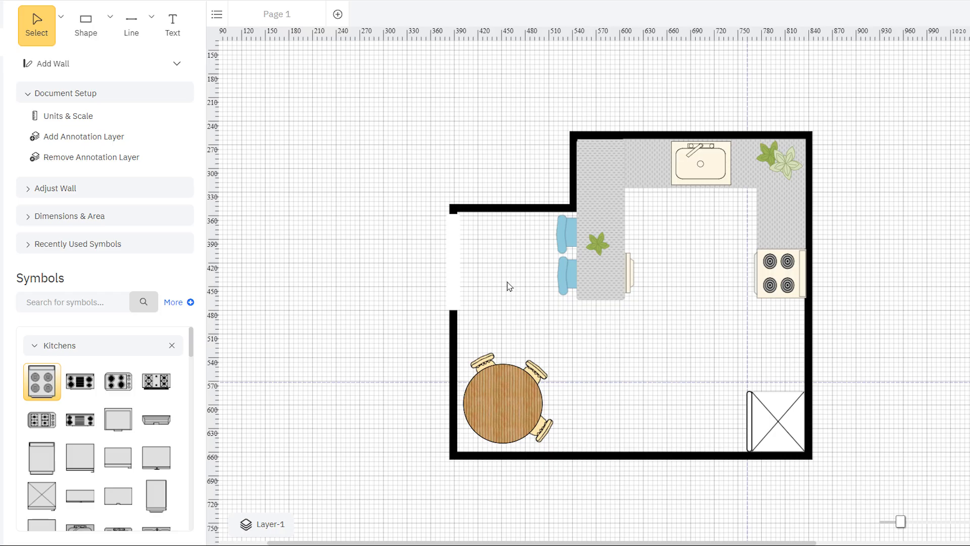
Open the units and scale precision options
{"action": "left_click", "coordinate": [157, 117]}
{"action": "mouse_move", "coordinate": [135, 254]}
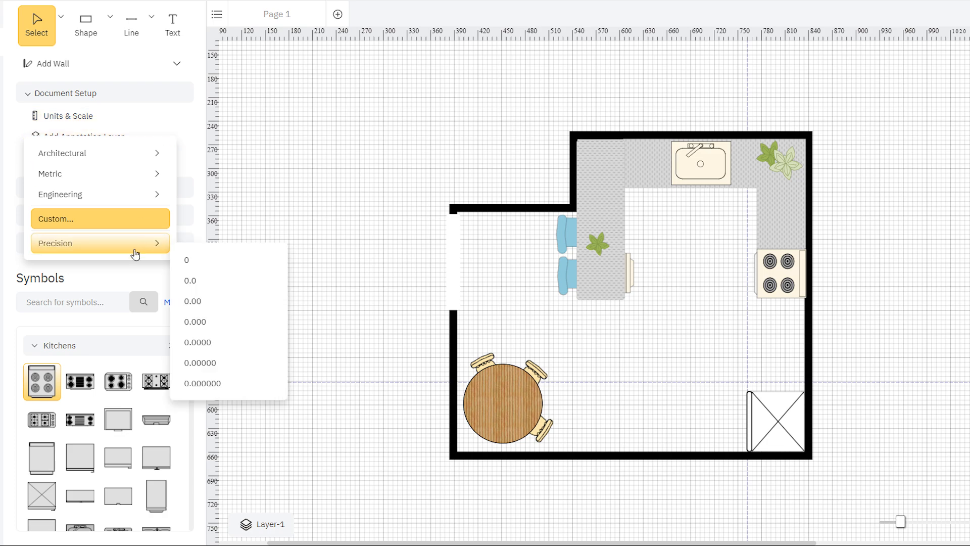